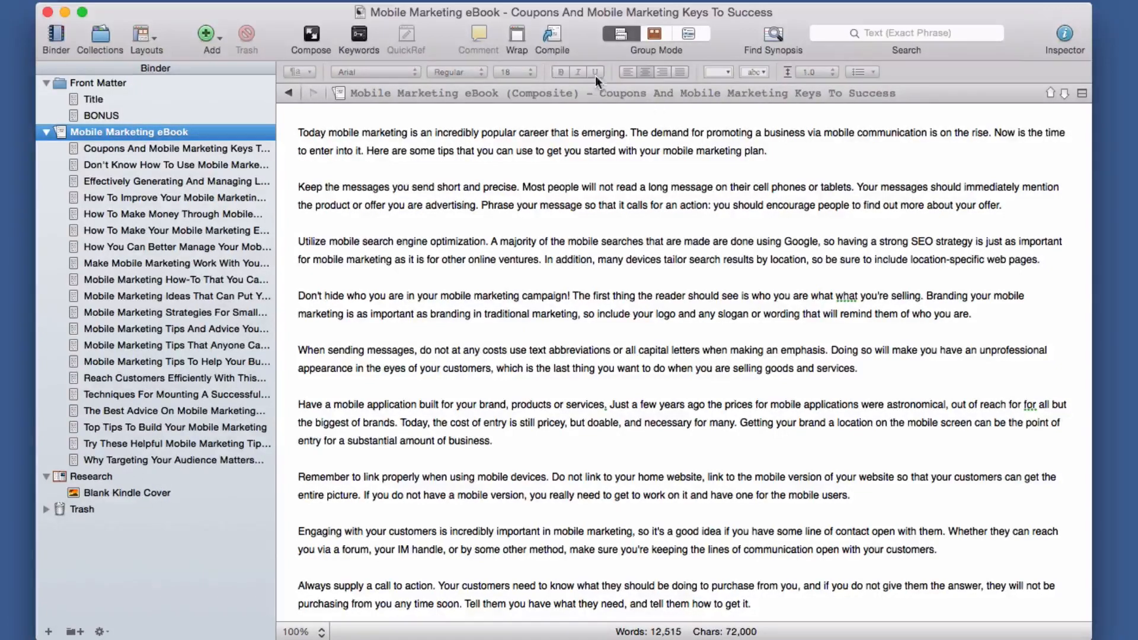
Open the compile settings for the Mobile Marketing eBook and set the output format to Kindle eBook (.mobi)
click(552, 37)
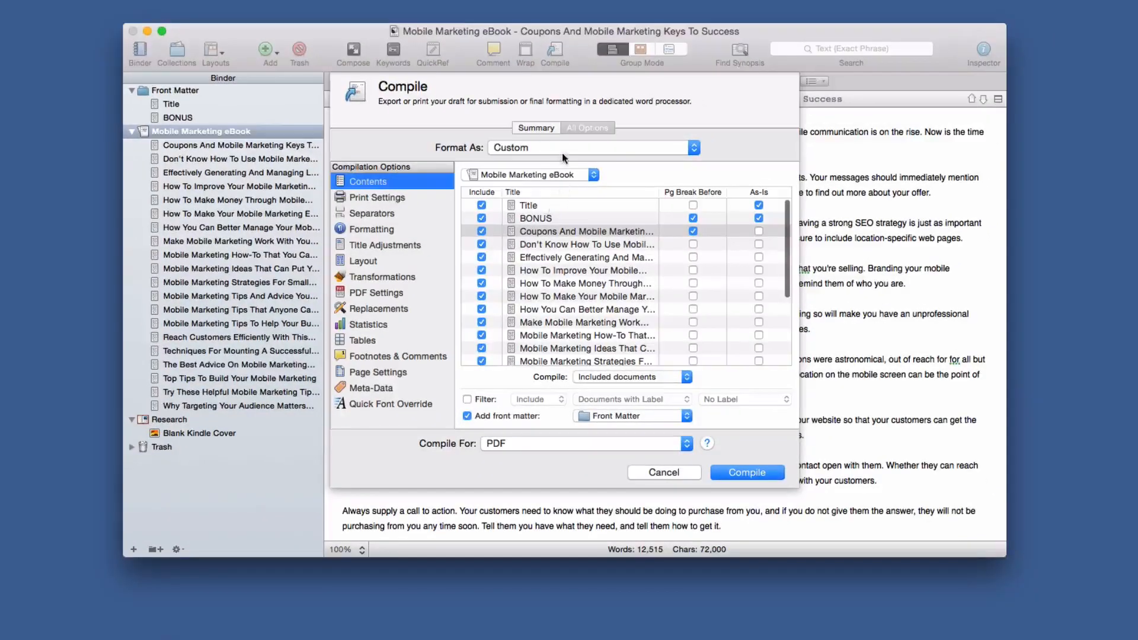
click(517, 445)
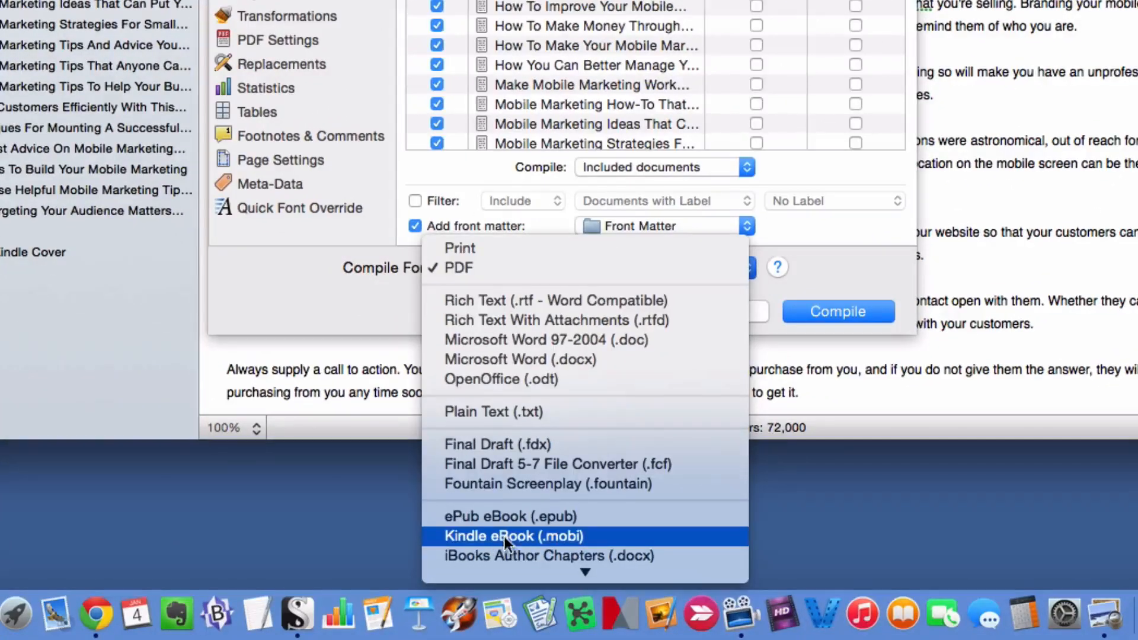
click(545, 539)
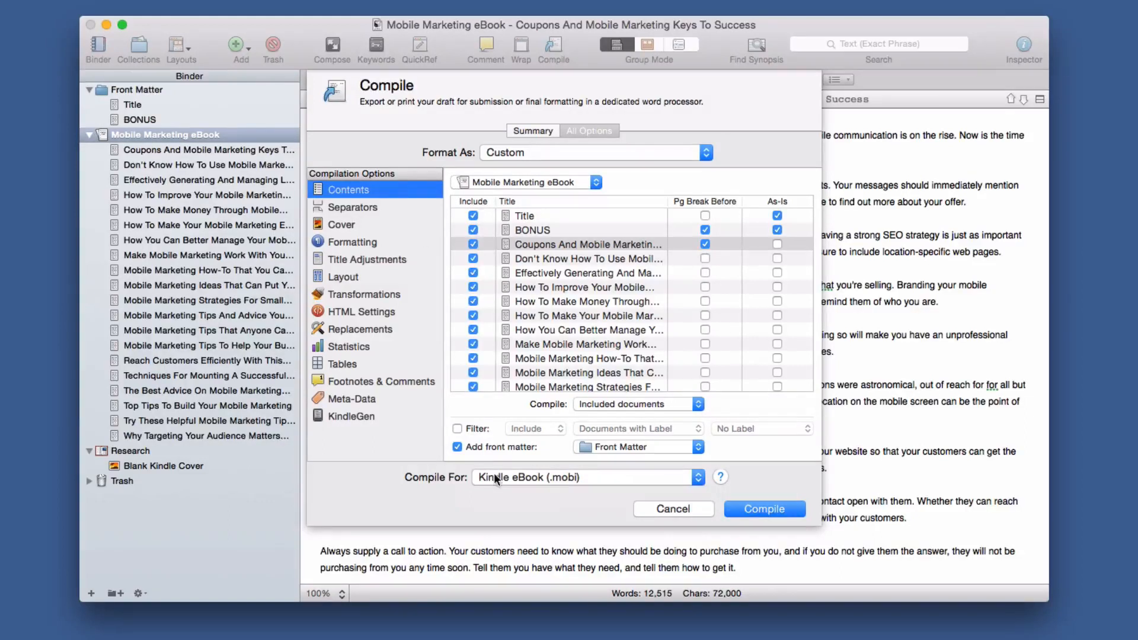
Review the Kindle compile options for separators, cover image, formatting, title adjustments, layout and transformations
click(369, 213)
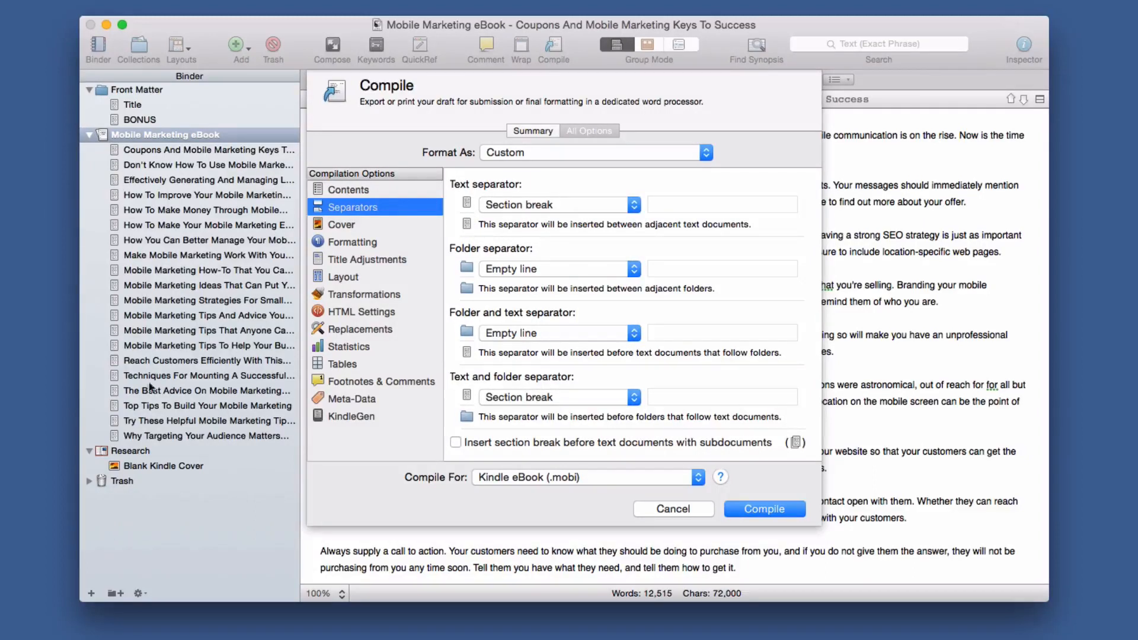
click(339, 223)
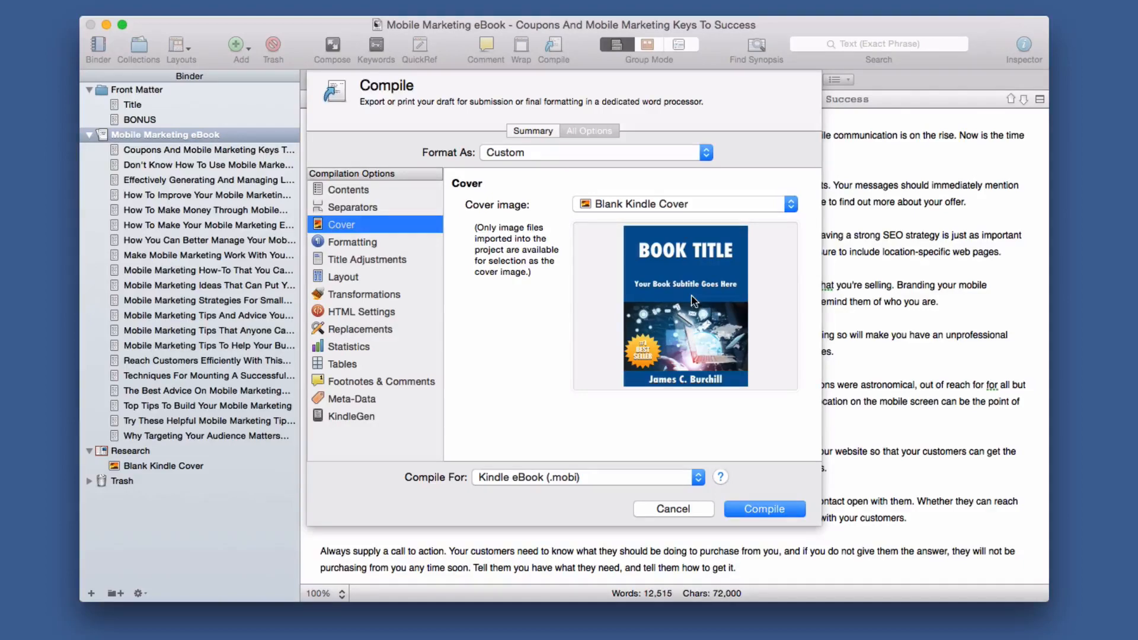
click(353, 243)
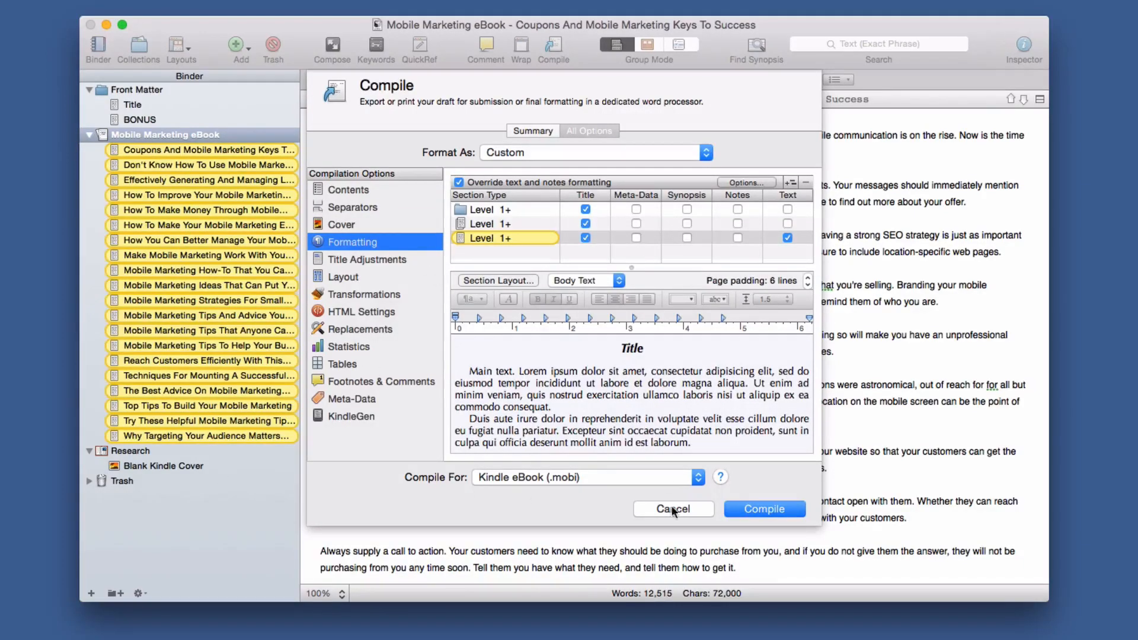
click(363, 258)
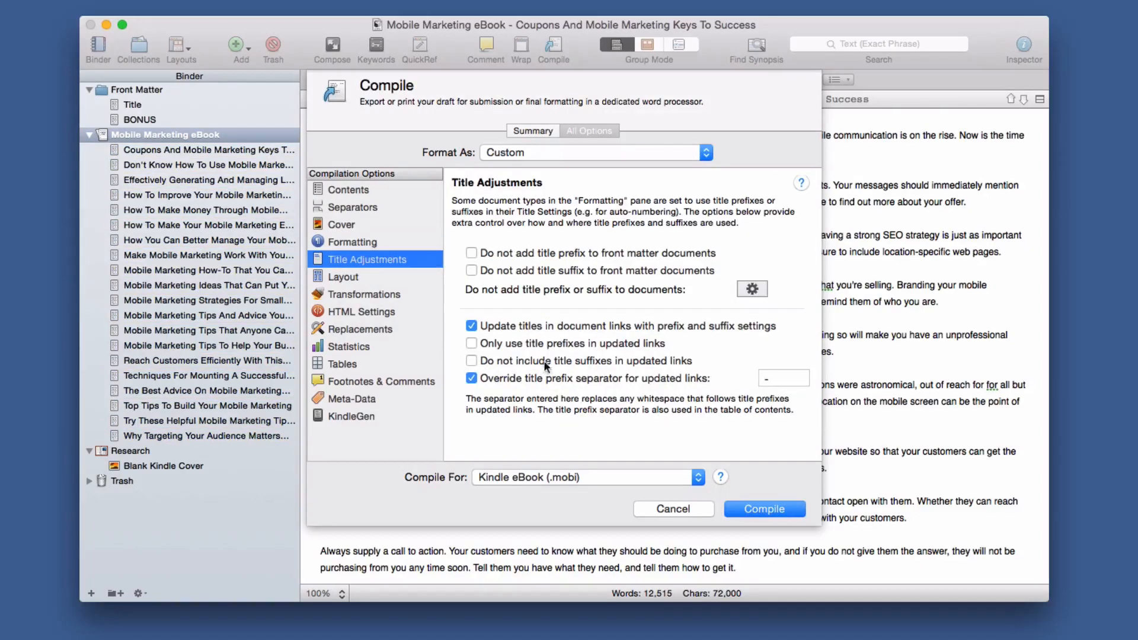
click(320, 275)
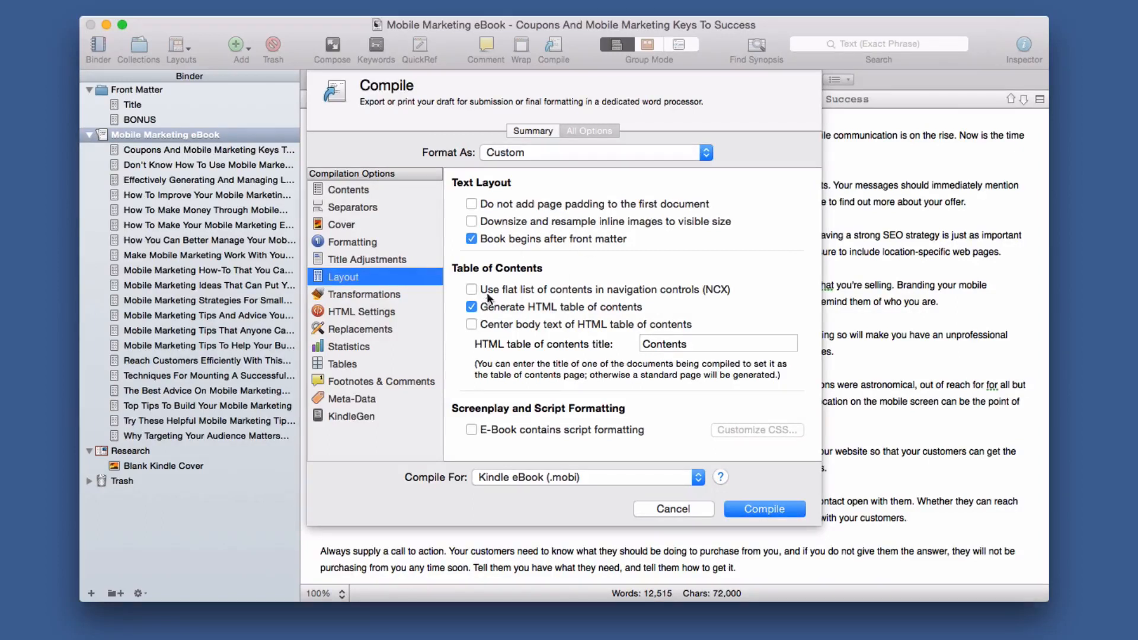
click(364, 296)
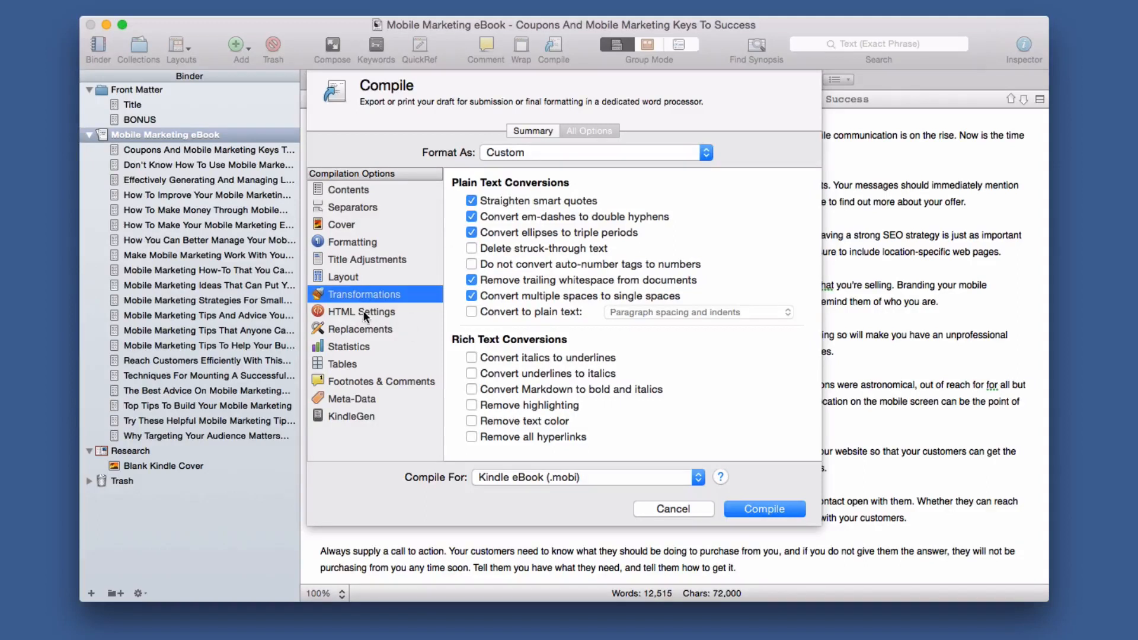
Review the remaining compile options, from HTML settings, replacements and statistics through footnotes, meta-data and the KindleGen installation
click(363, 314)
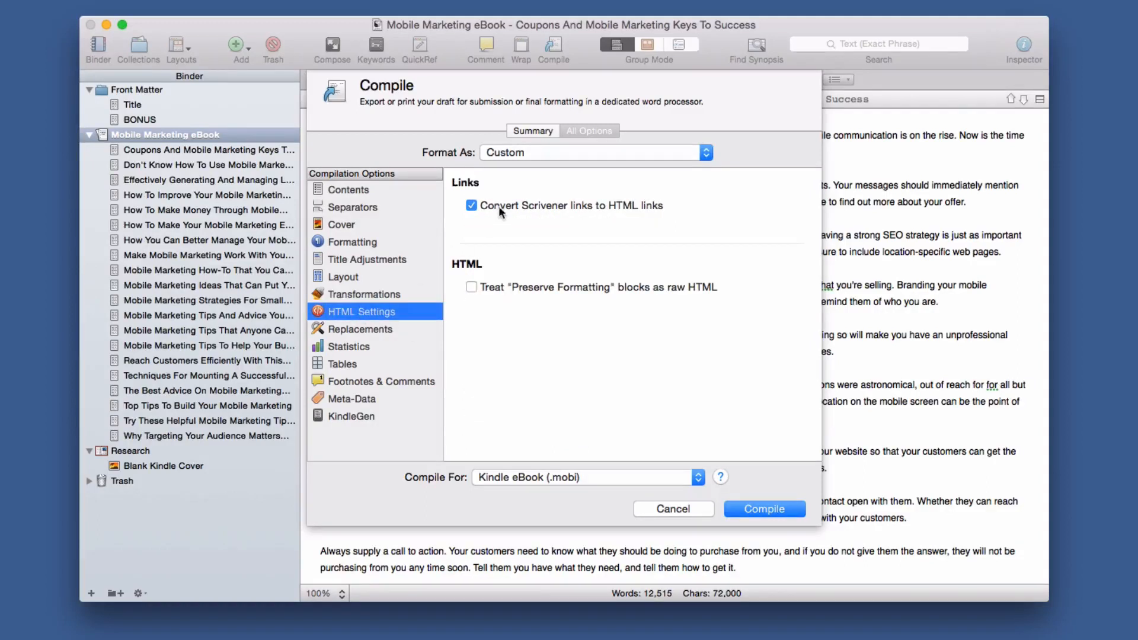
click(357, 329)
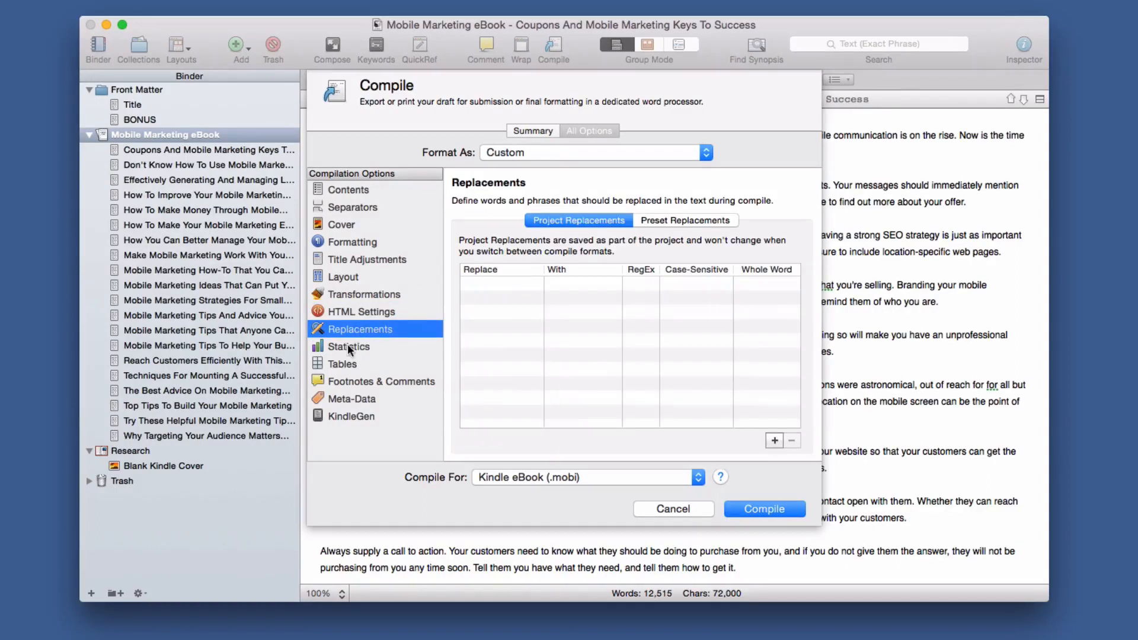
click(347, 348)
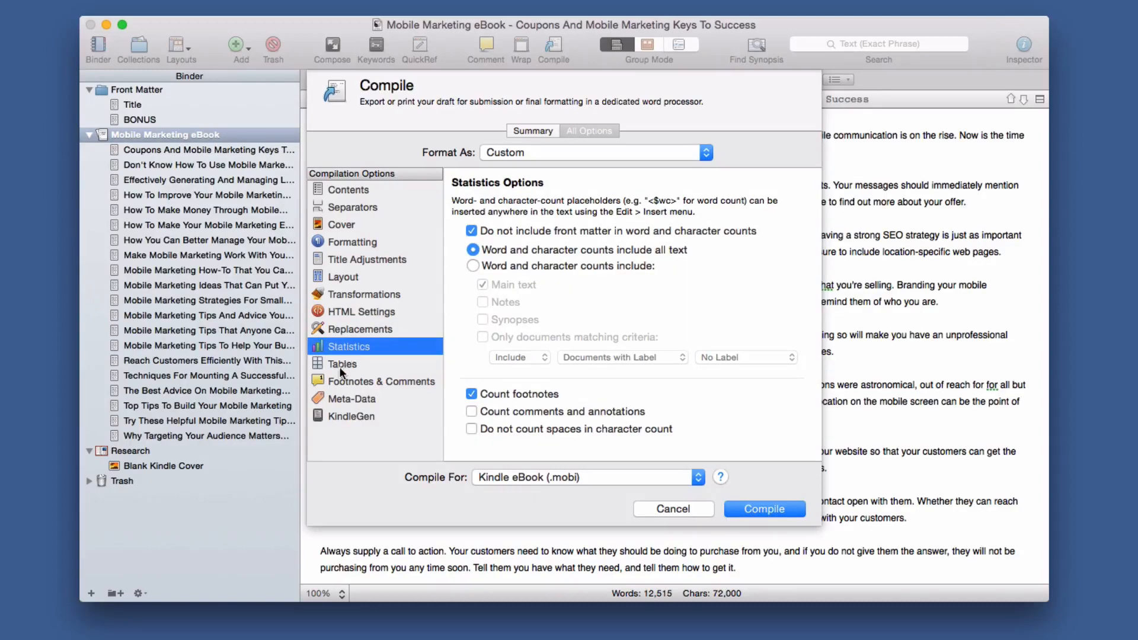
click(342, 364)
click(361, 382)
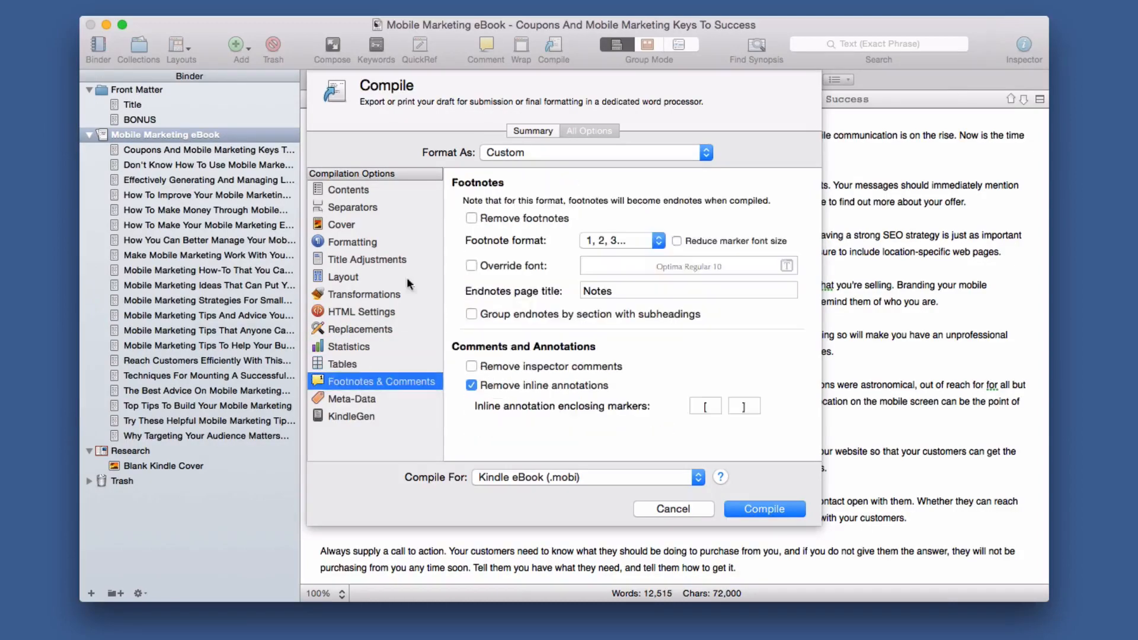
click(327, 398)
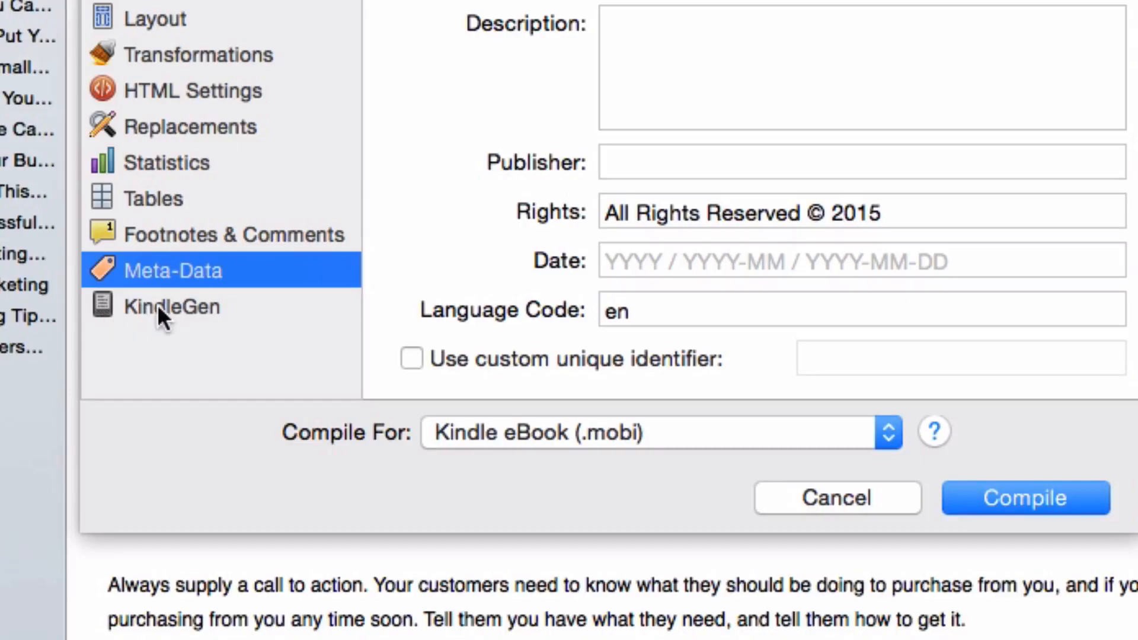
click(157, 304)
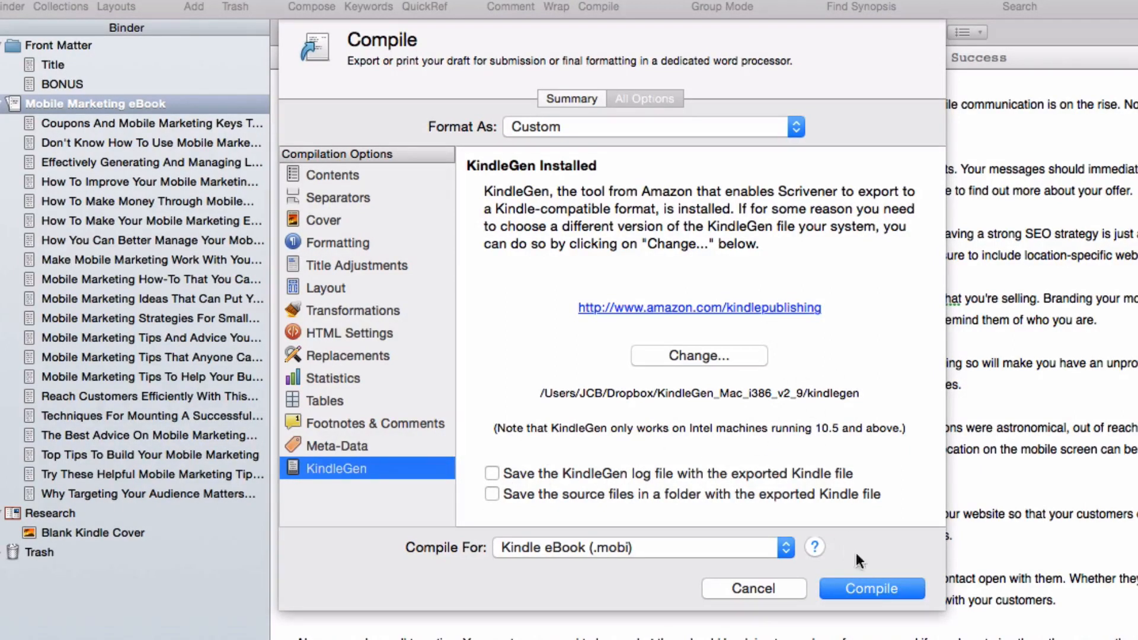
Compile the Mobile Marketing eBook and export the Kindle file to the Desktop
click(876, 587)
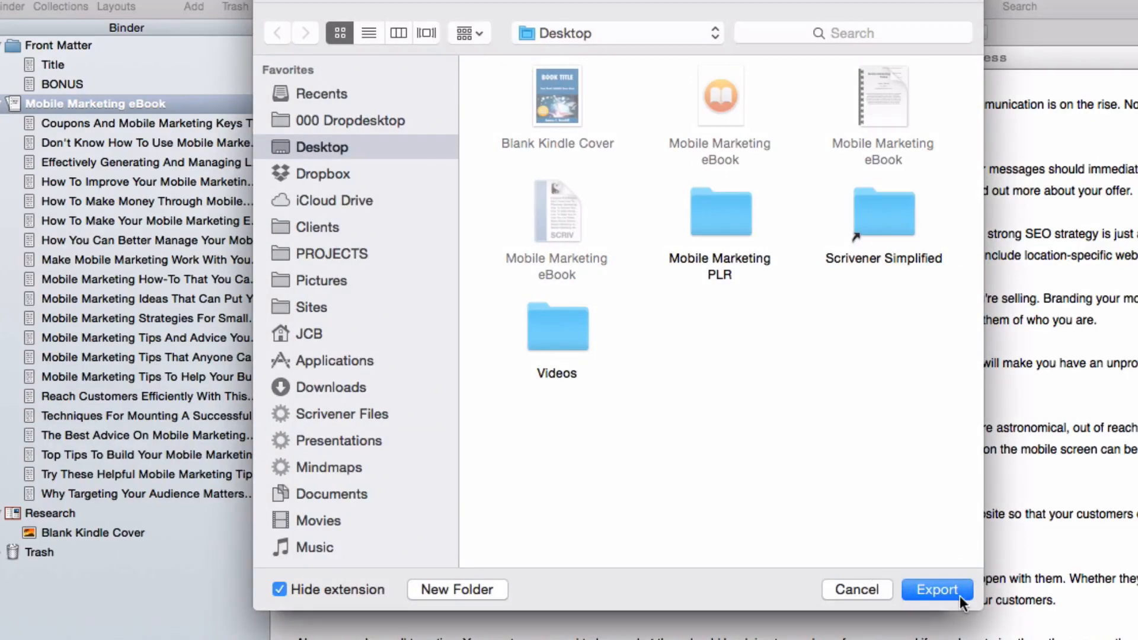
click(958, 596)
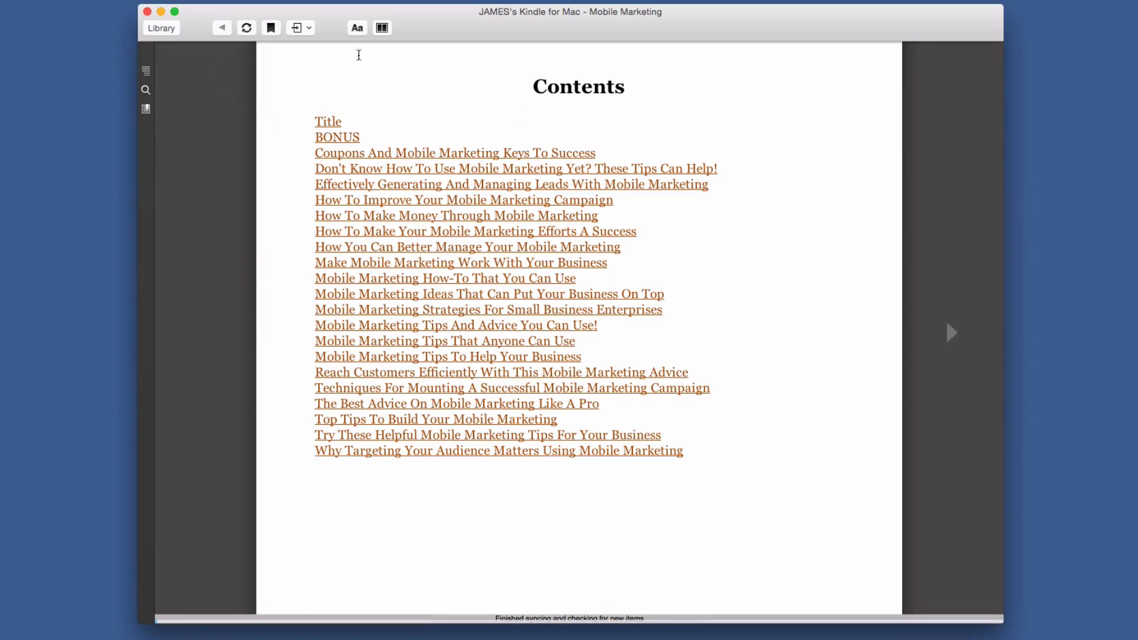
In Kindle for Mac, show the book's navigation list and check its cover, title page and table of contents
click(146, 72)
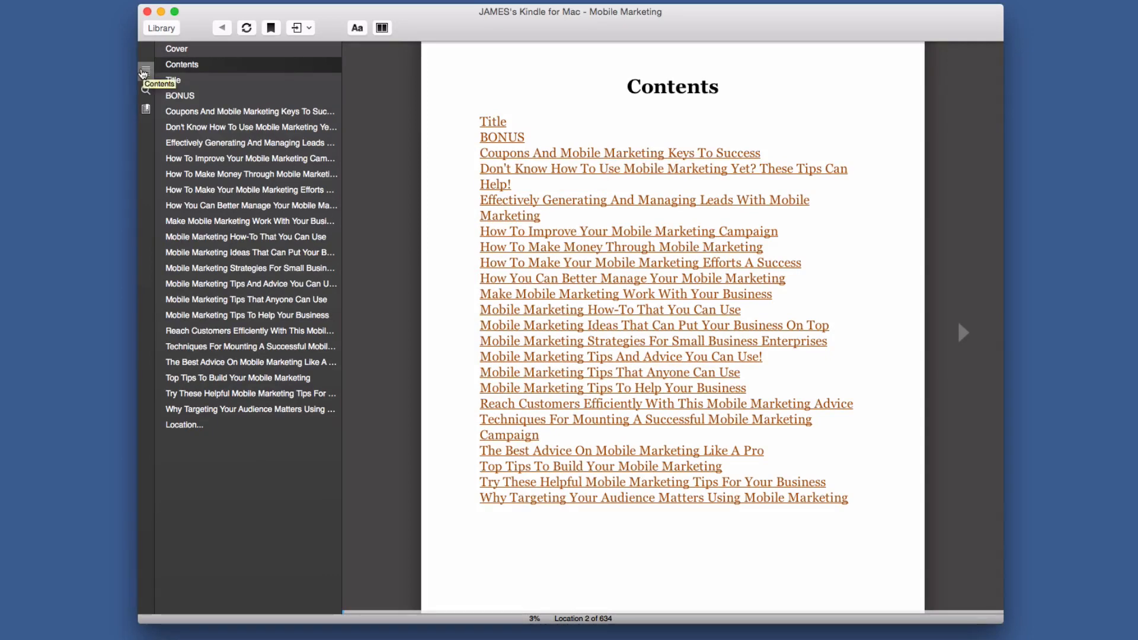
click(171, 52)
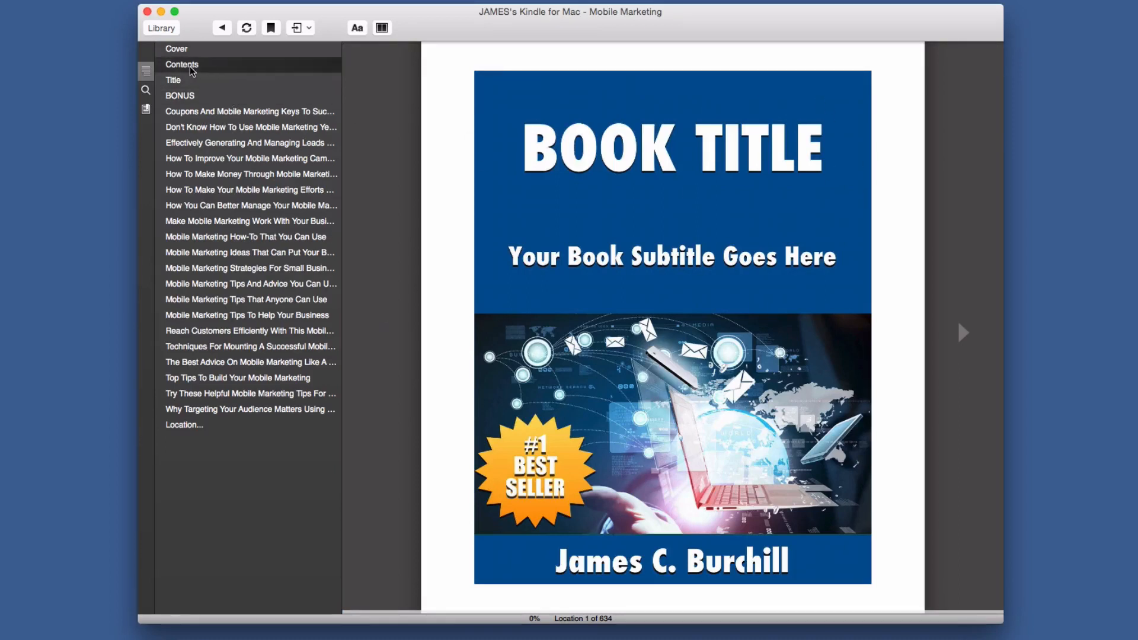
click(179, 85)
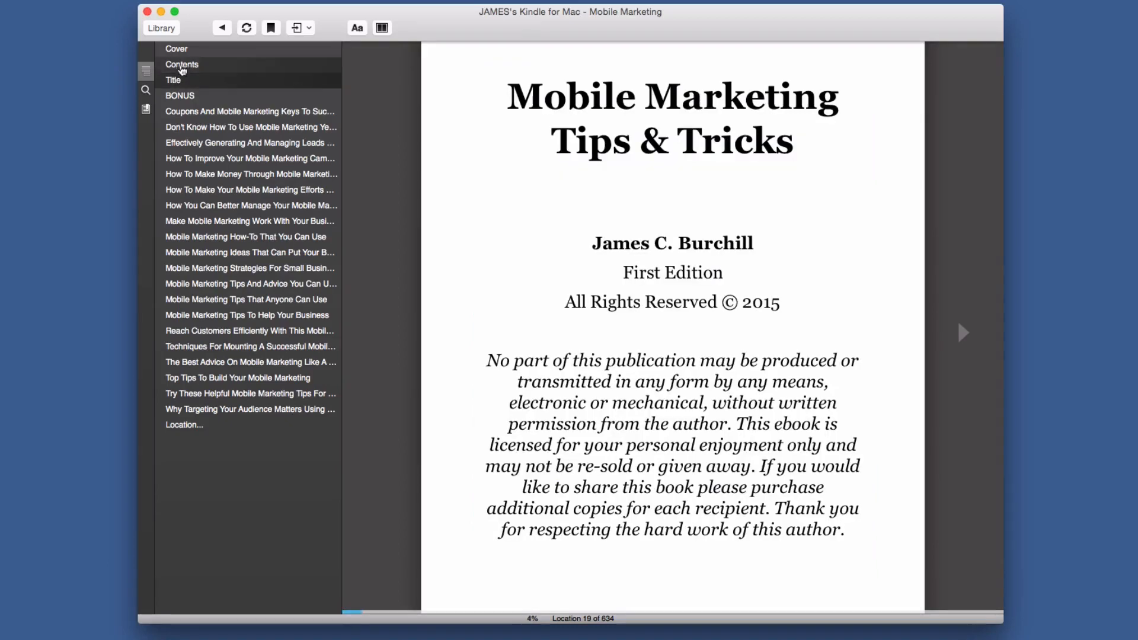
click(181, 66)
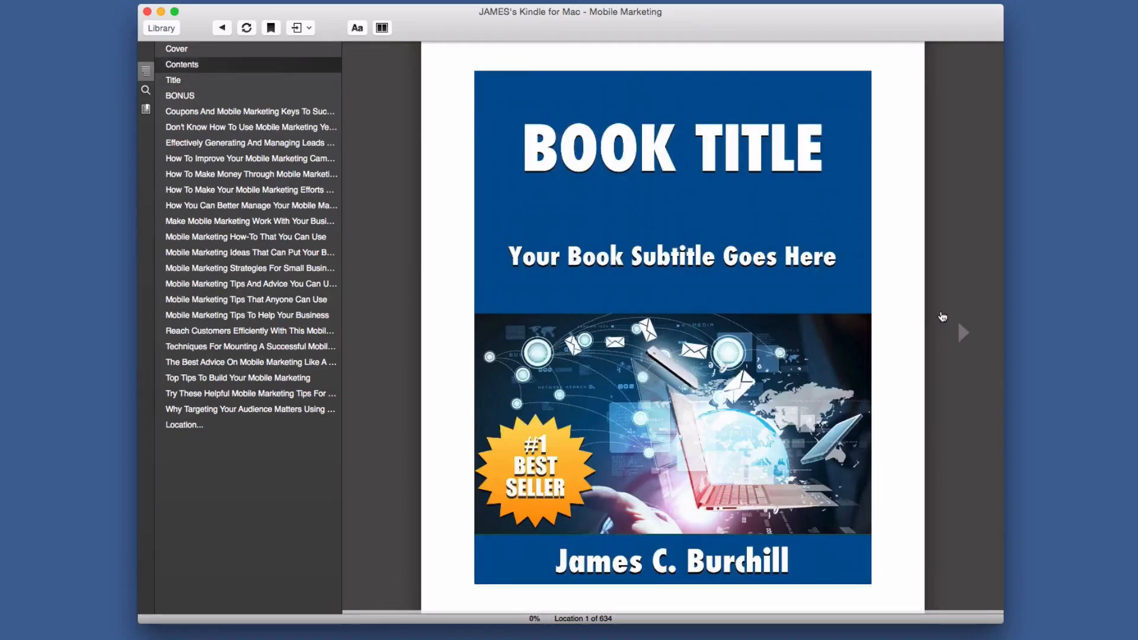
click(963, 334)
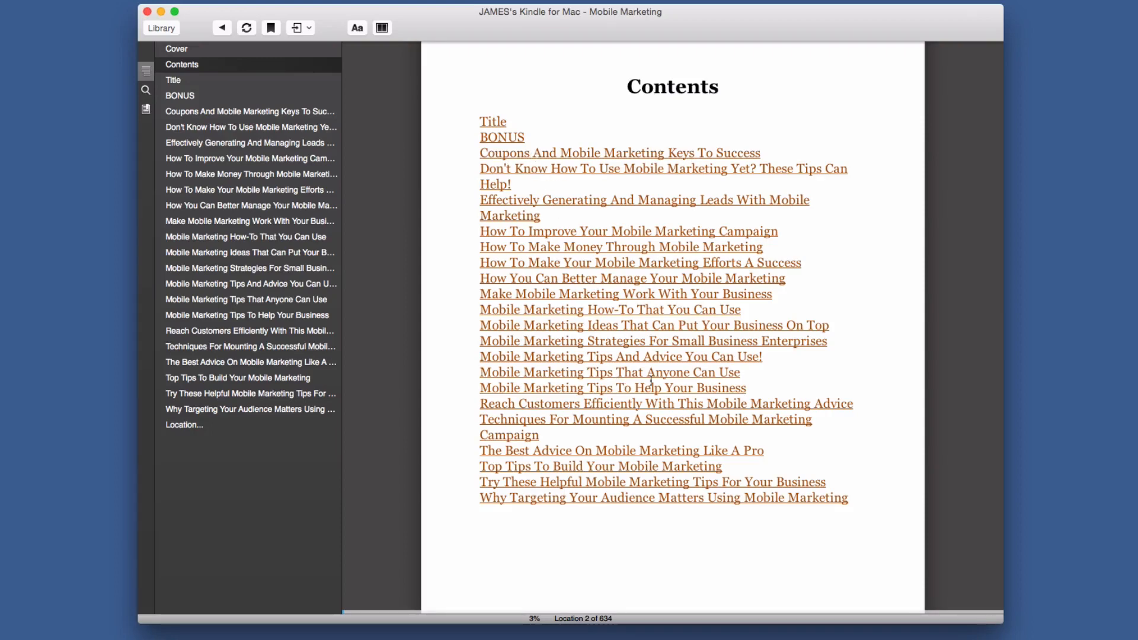
Check the BONUS page and several chapters, from the coupons chapter to Mobile Marketing Tips To Help Your Business, through the navigation list
click(215, 113)
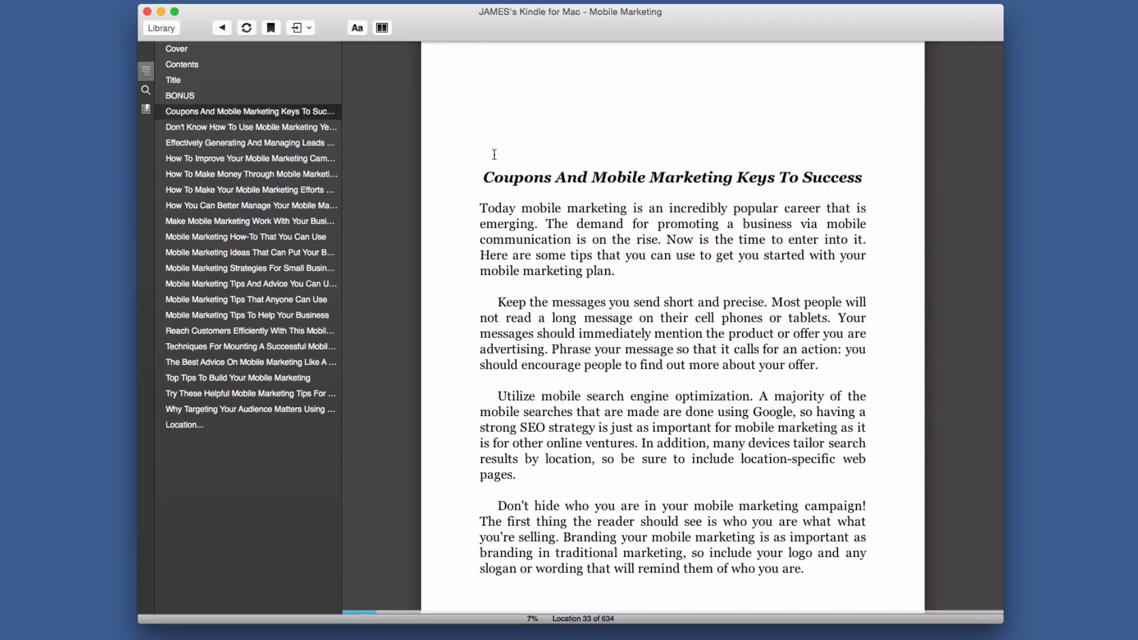
click(190, 98)
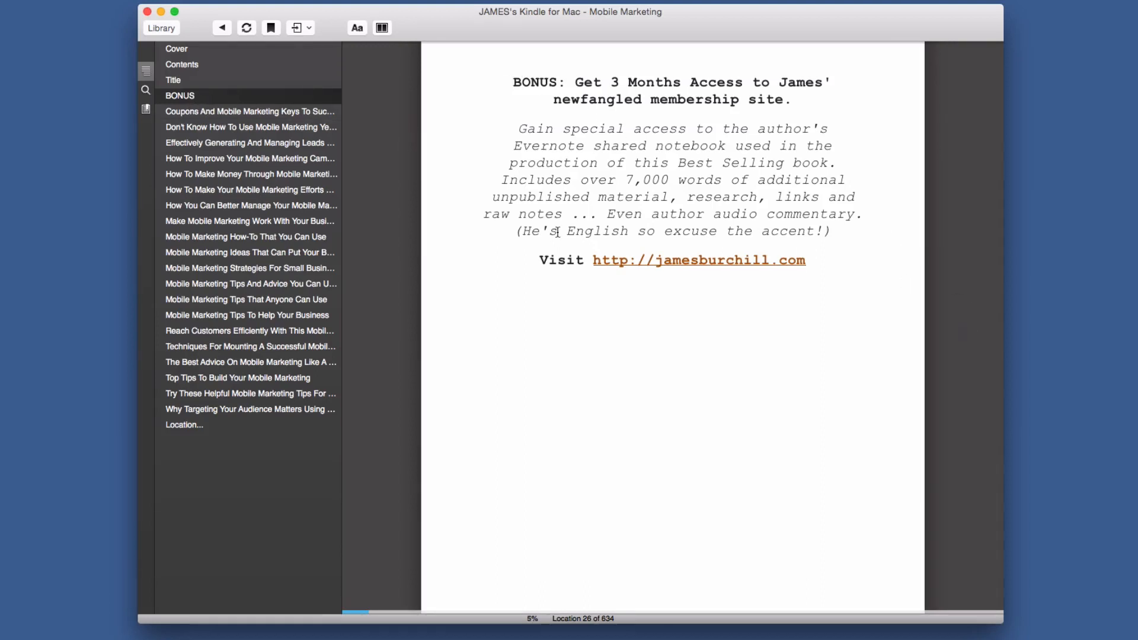
click(228, 173)
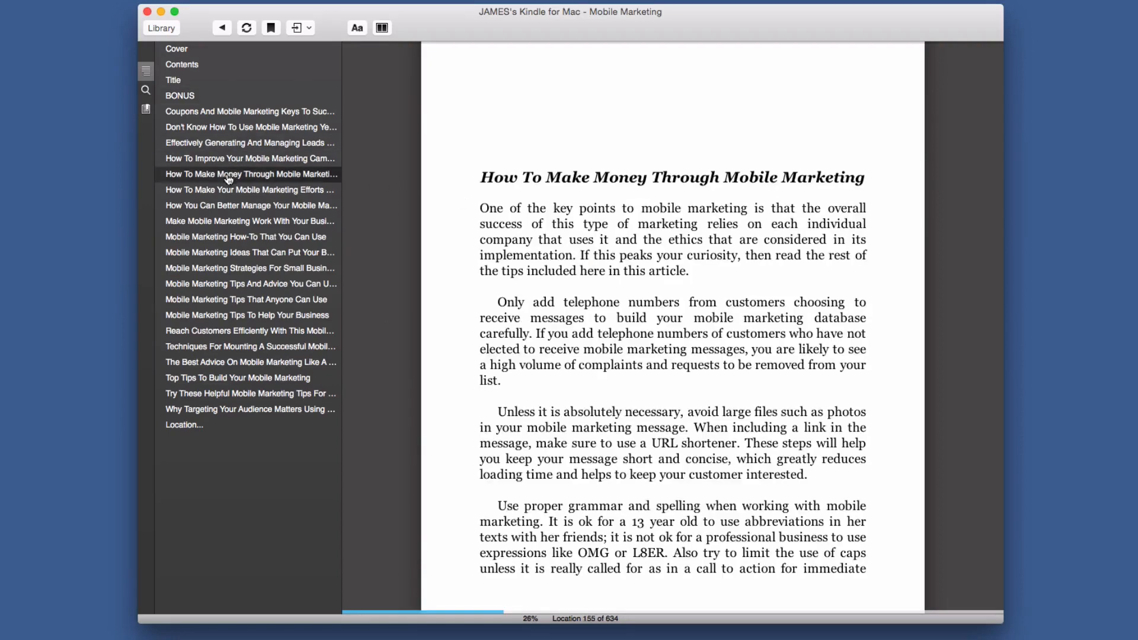
click(240, 285)
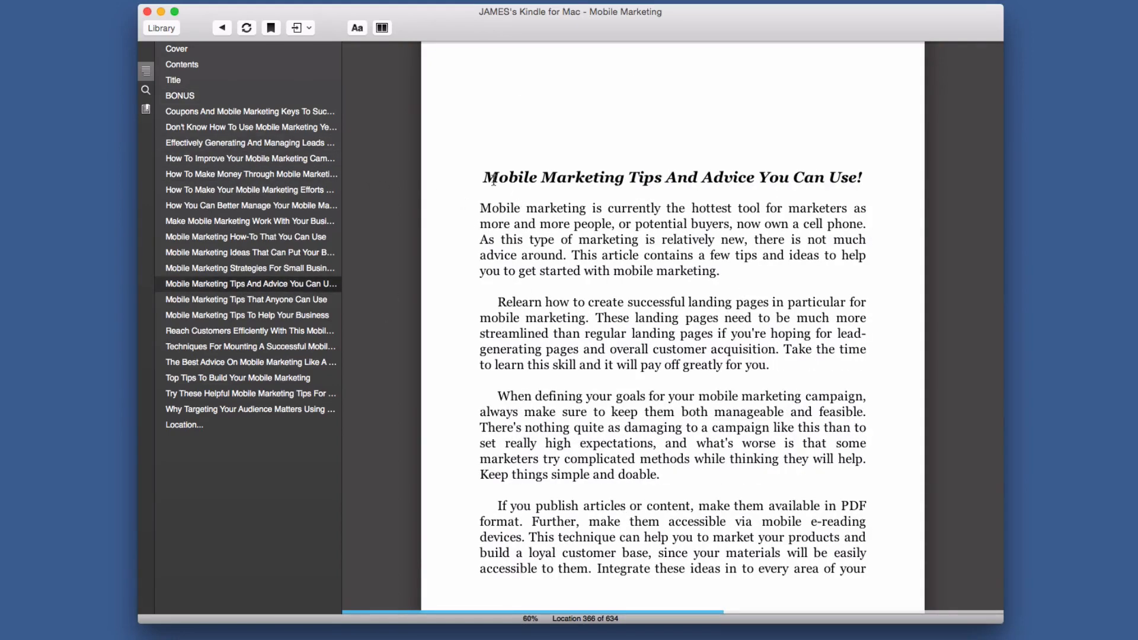
click(241, 315)
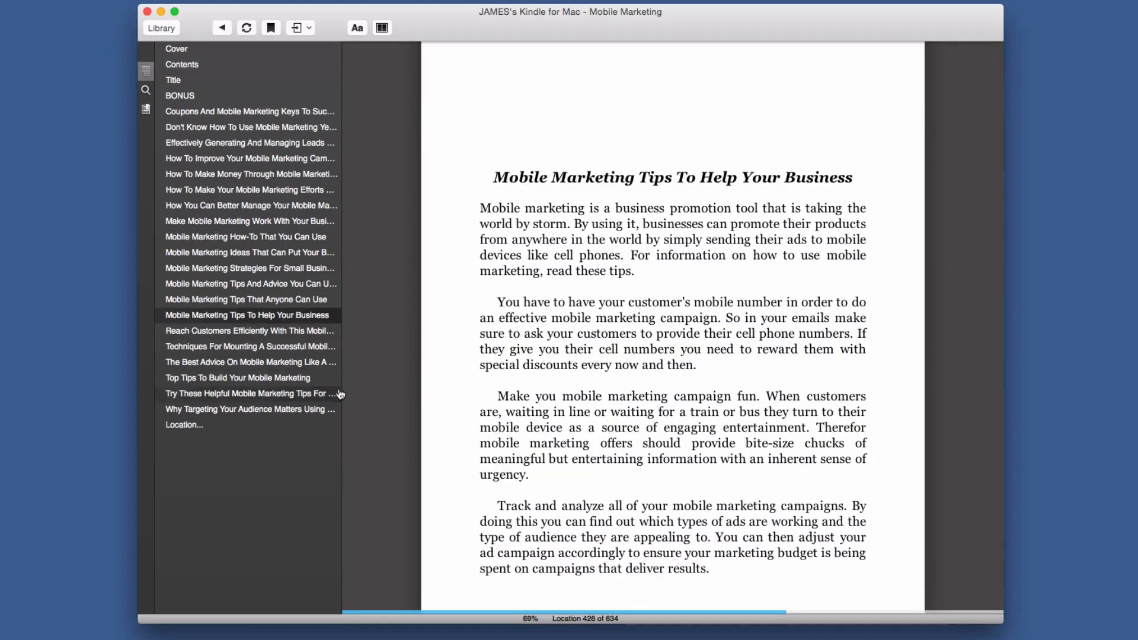
Page forward through the book to the Top Tips To Build Your Mobile Marketing chapter, resizing the reader window, and return to the library
click(951, 323)
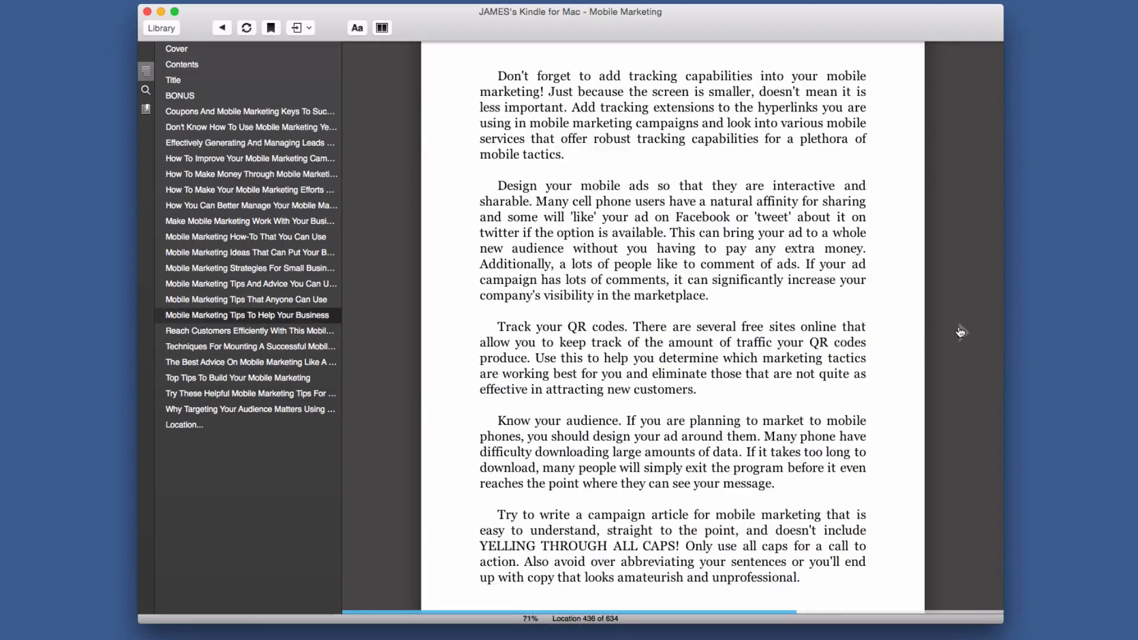
click(959, 330)
drag(1002, 622, 1017, 599)
click(923, 375)
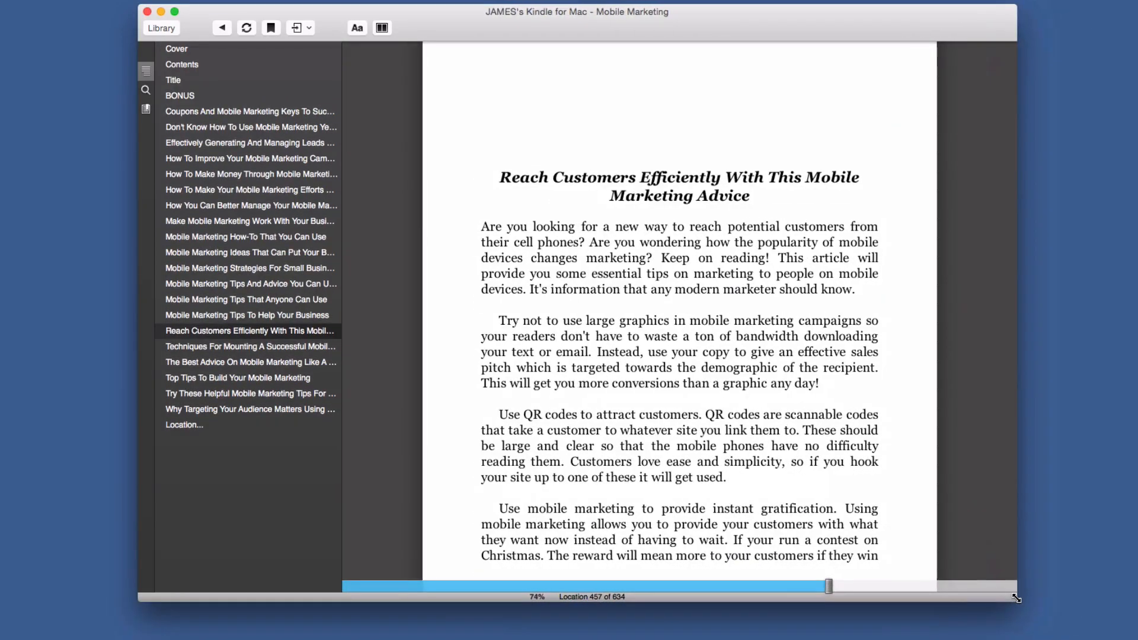
click(979, 327)
click(979, 327)
click(979, 327)
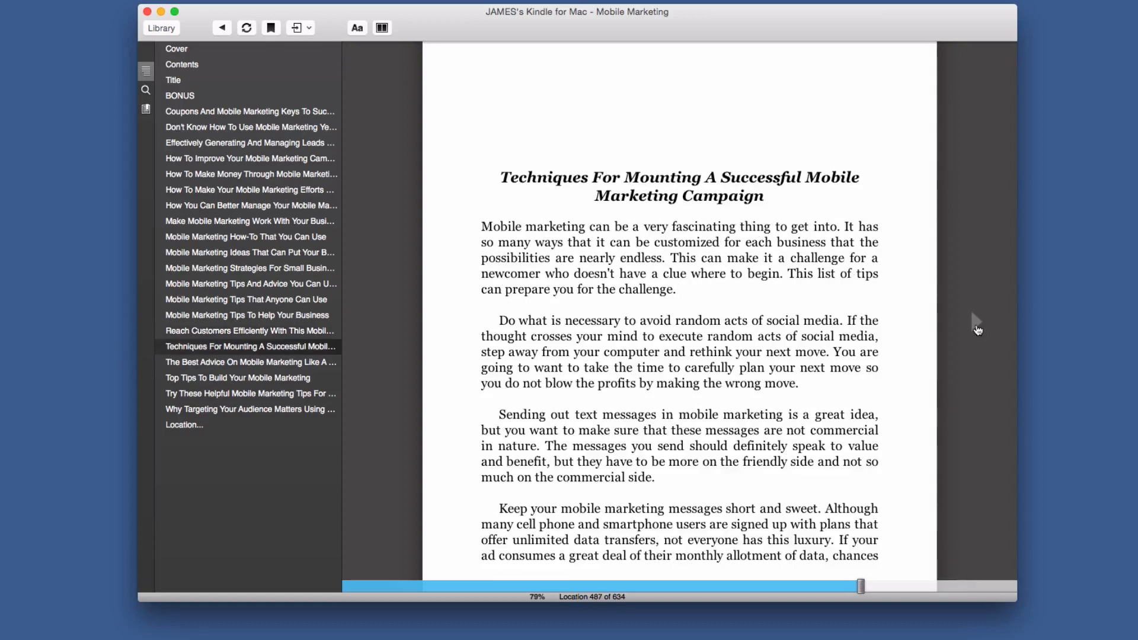
click(978, 327)
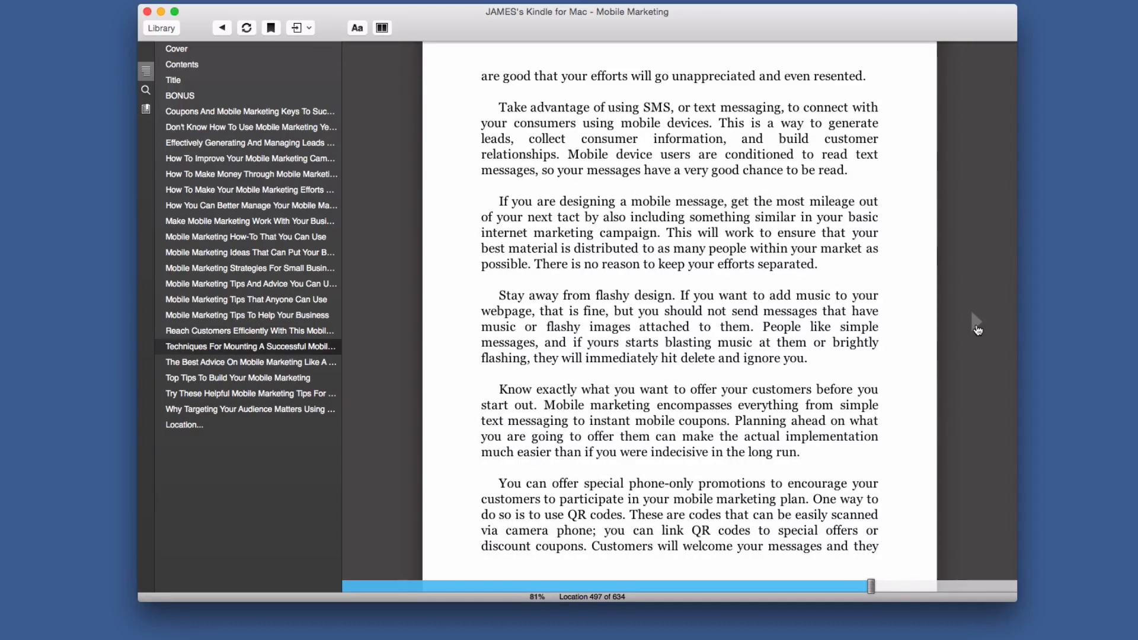
click(977, 327)
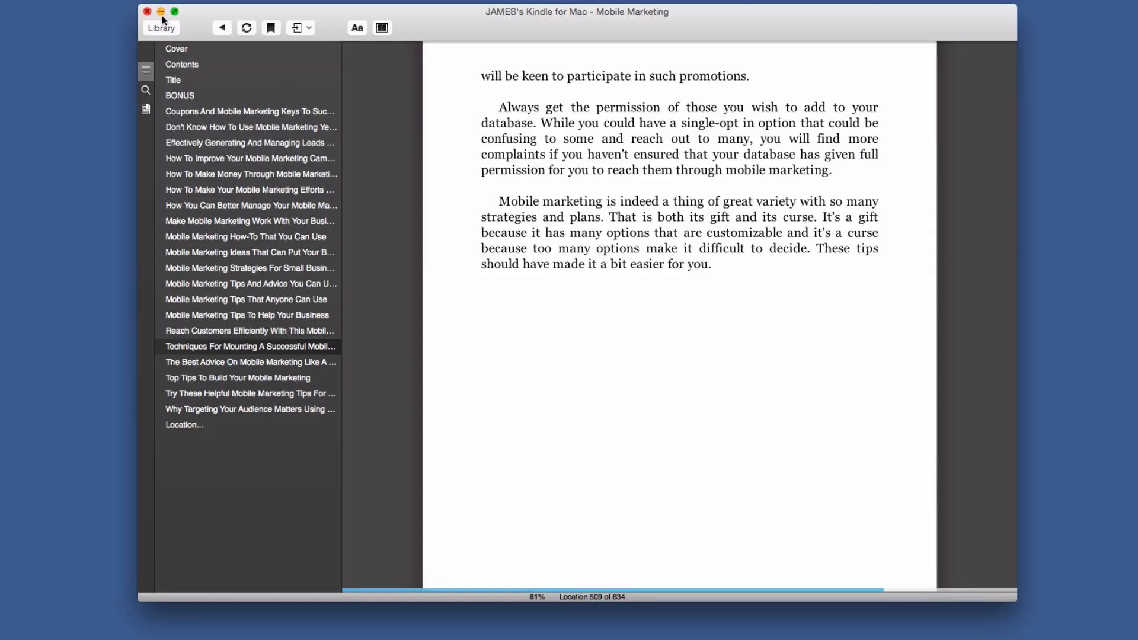
click(977, 327)
click(977, 327)
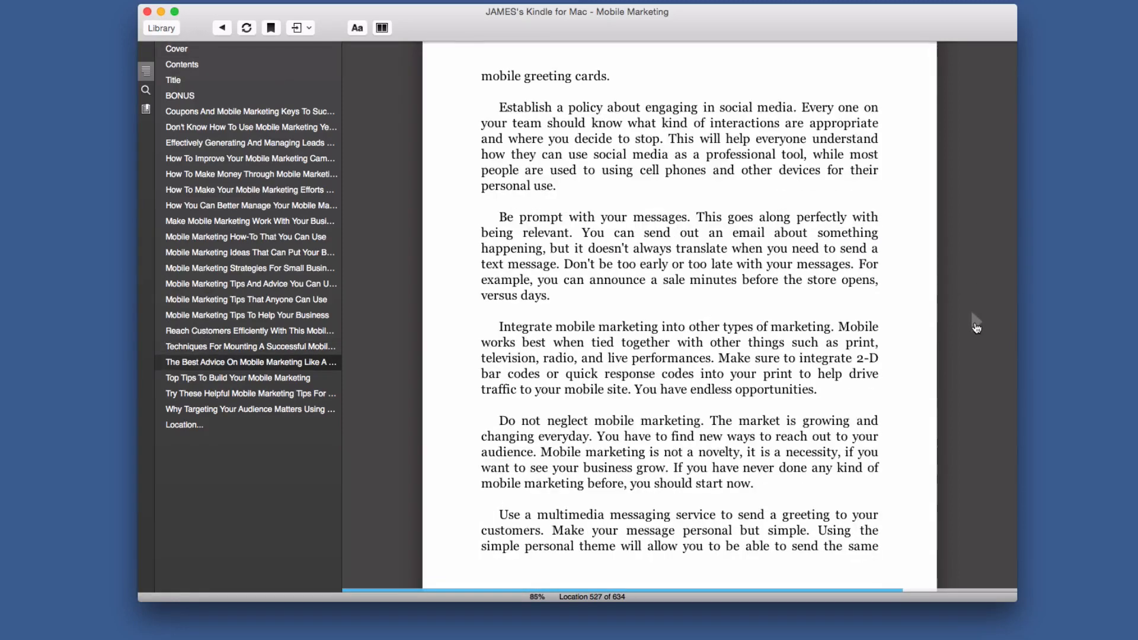
click(976, 325)
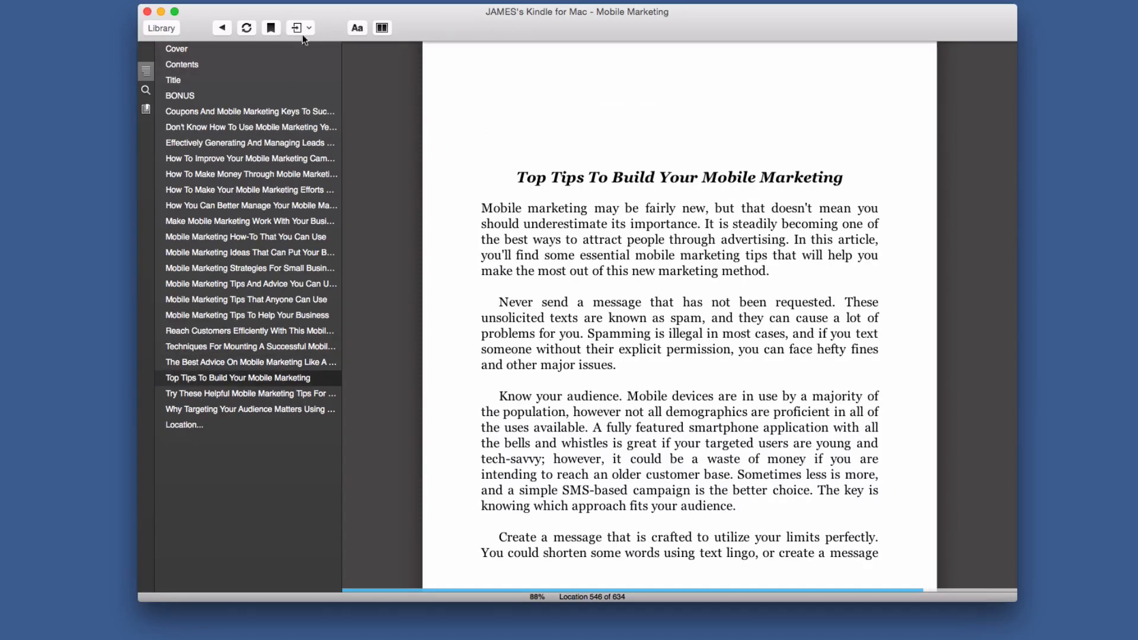
click(162, 28)
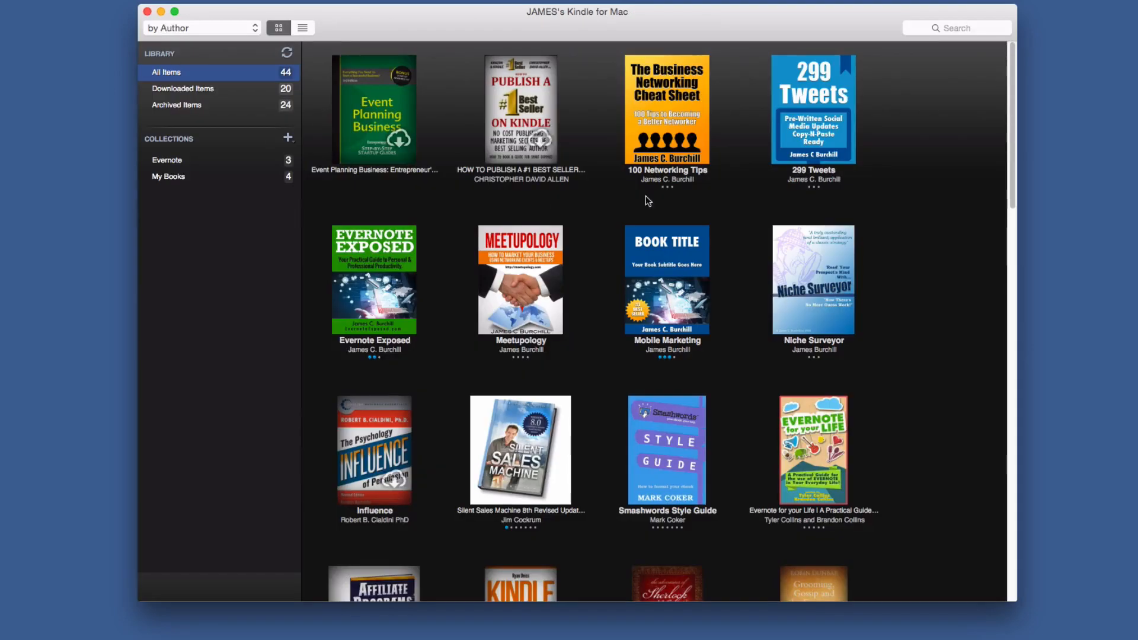
Permanently delete the Mobile Marketing book from the Kindle library and quit the reader
click(682, 282)
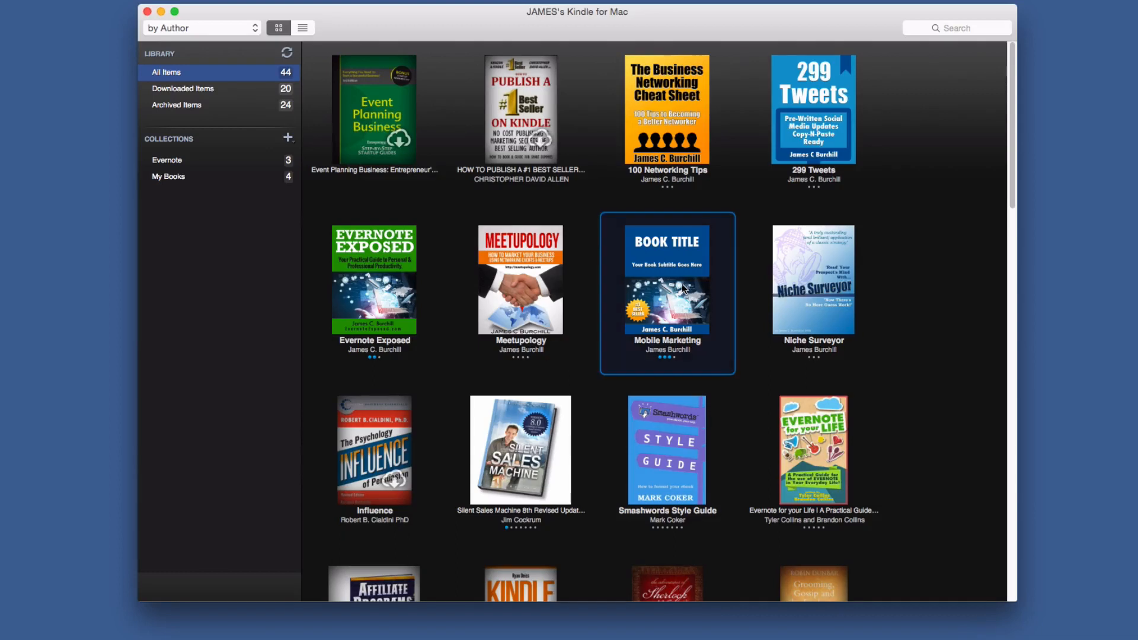
right_click(673, 283)
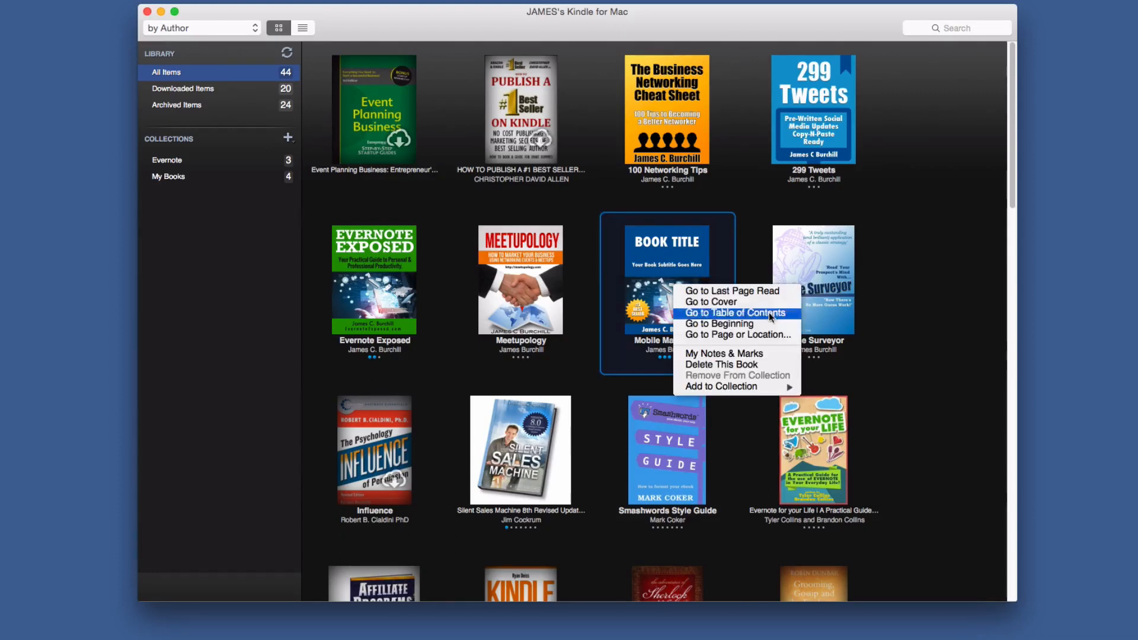
click(749, 370)
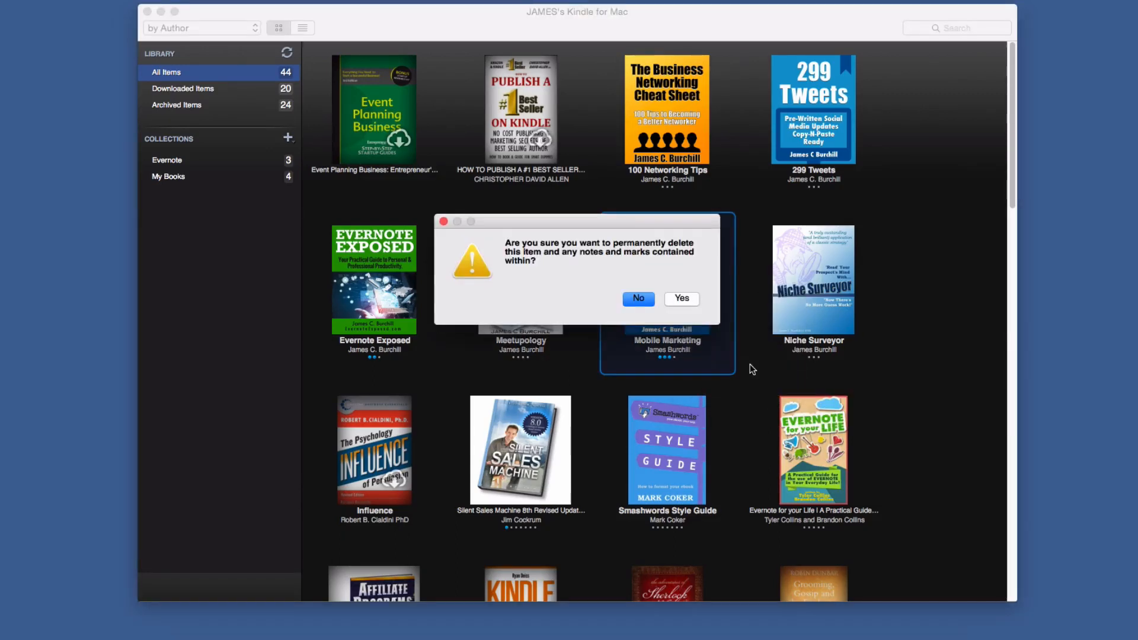
click(682, 296)
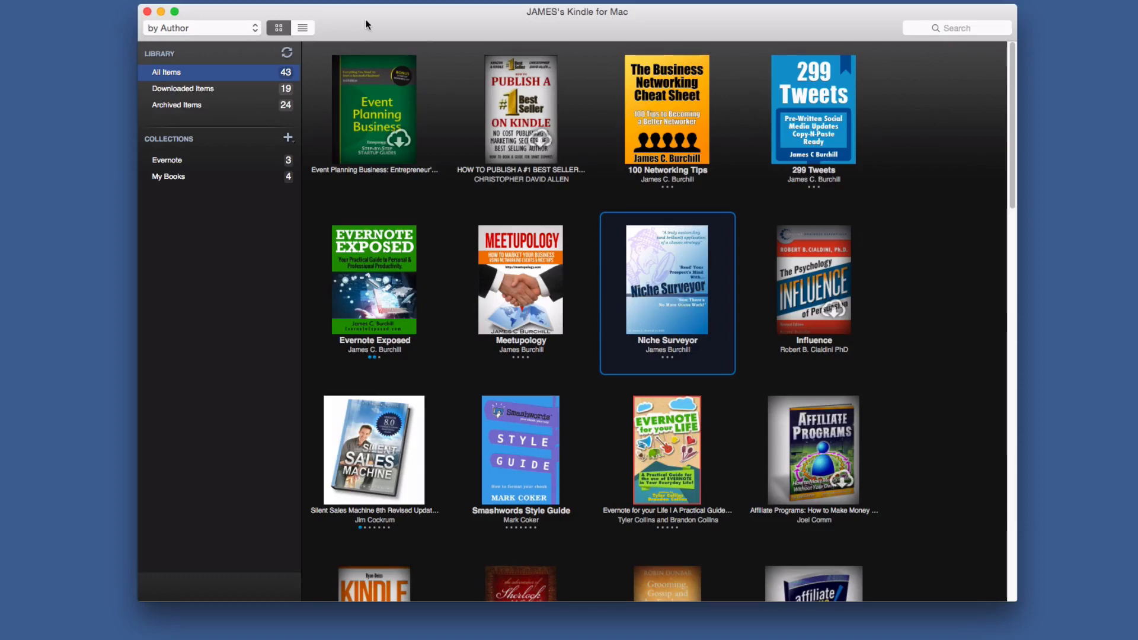
key(super+q)
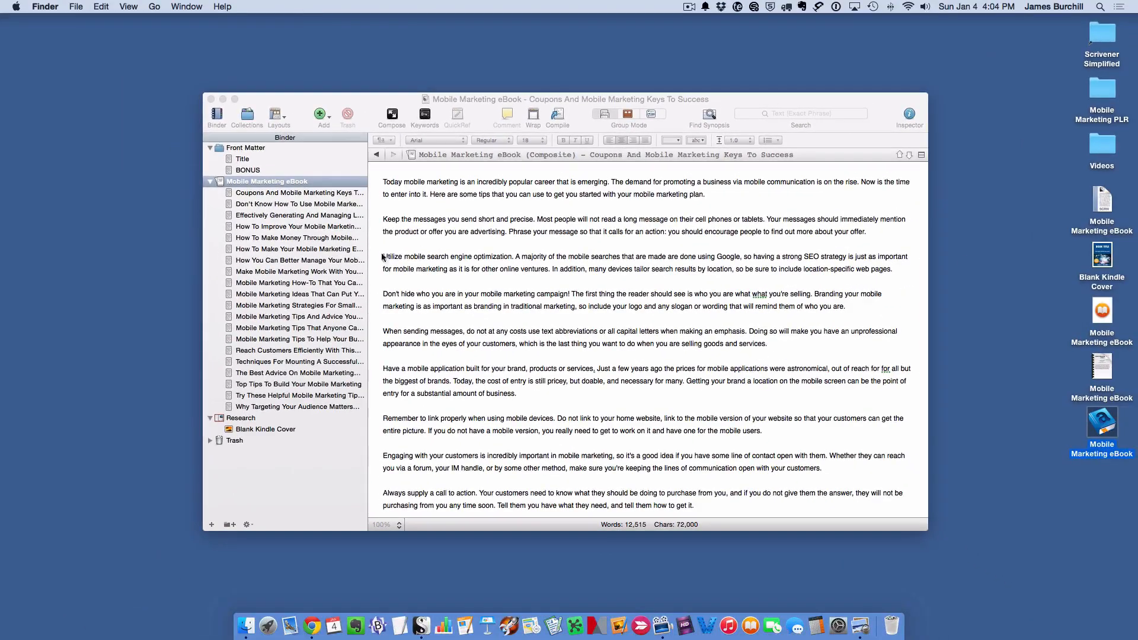
Point out the three exported Mobile Marketing eBook files on the desktop one by one, and the Scrivener project file
drag(1071, 307, 1137, 468)
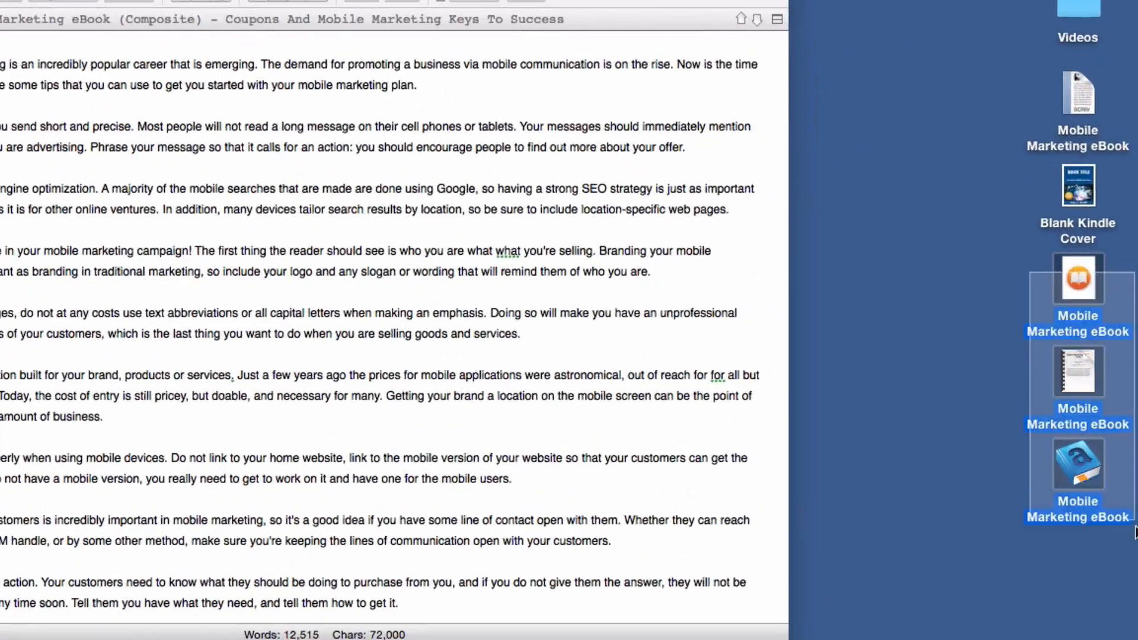
click(1095, 278)
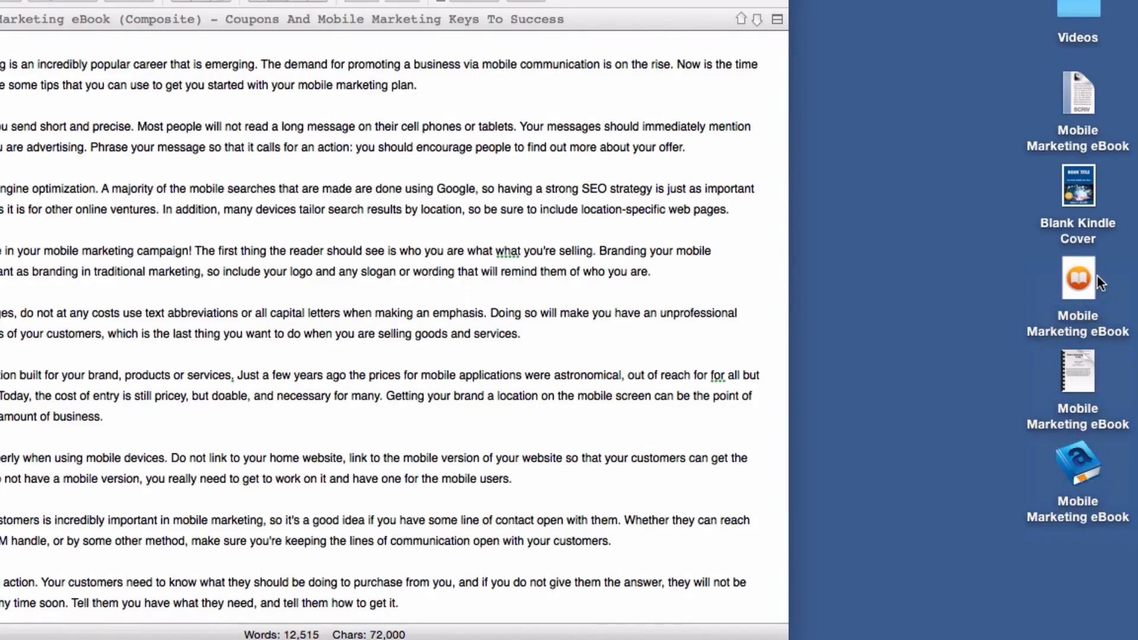
click(1079, 382)
click(1084, 471)
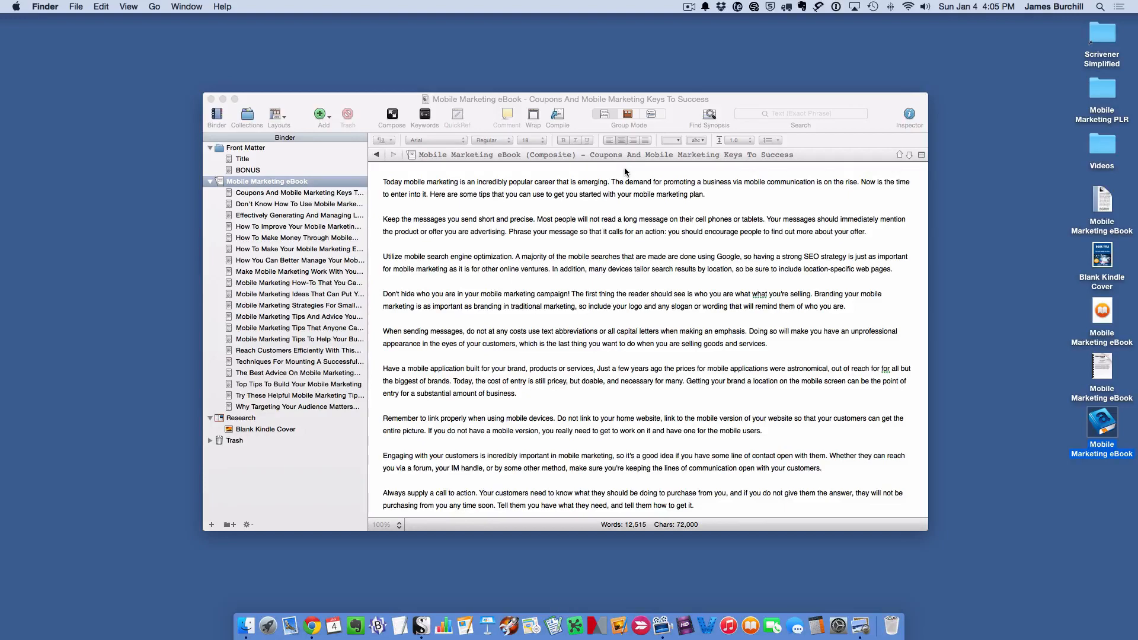
click(1103, 206)
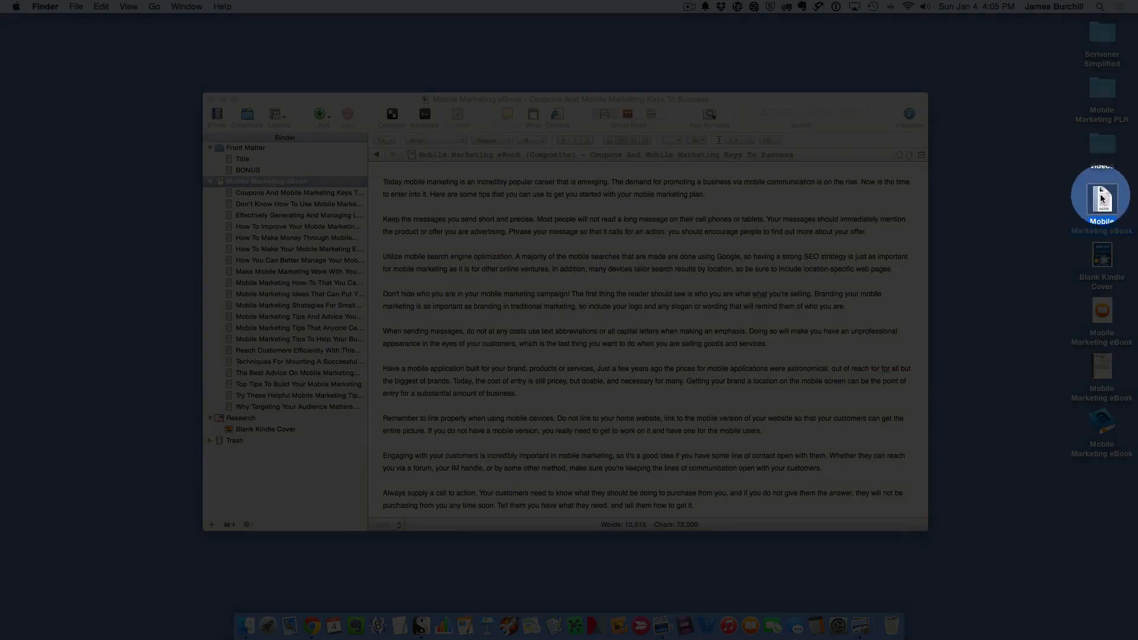